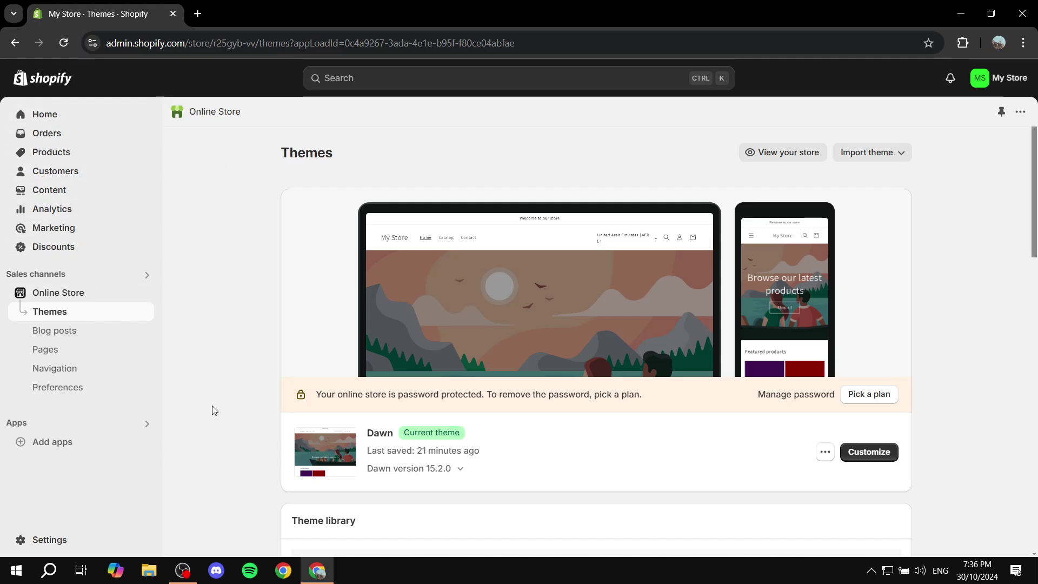
# Go to Settings > Shipping and delivery and highlight the Shipping and General shipping rates headings
pyautogui.click(55, 539)
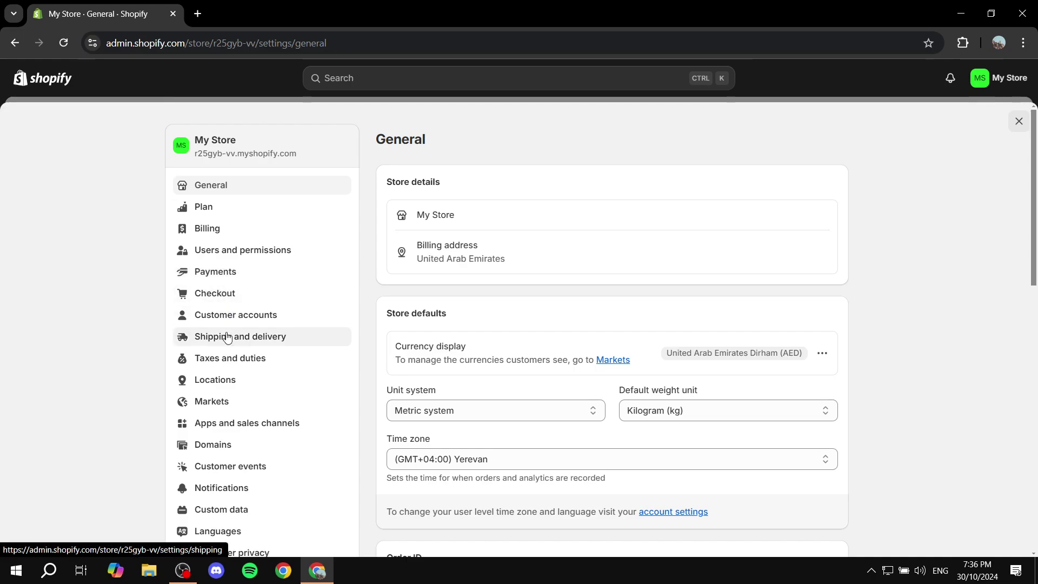
pyautogui.click(223, 338)
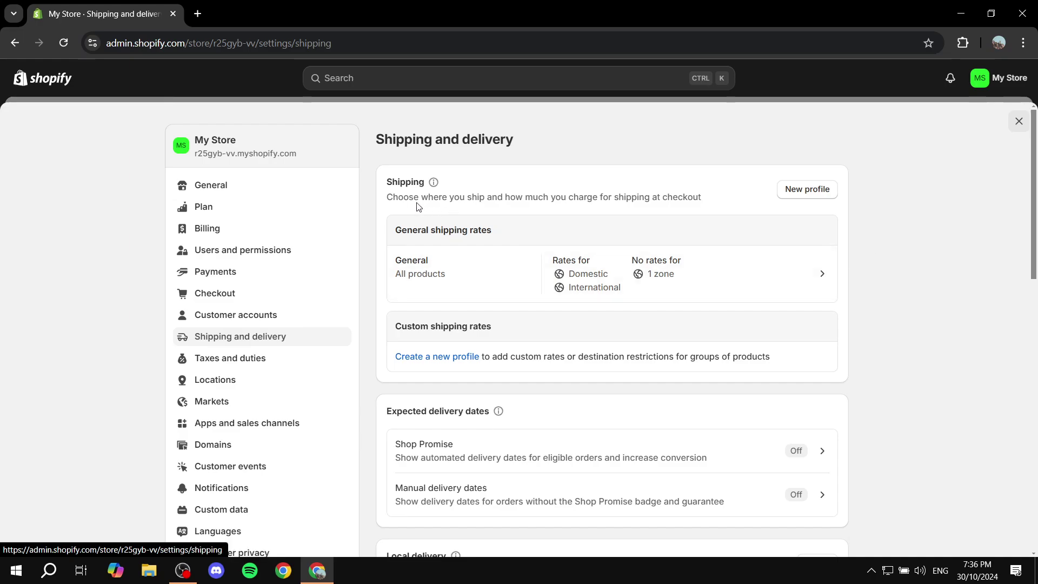
pyautogui.moveTo(389, 182); pyautogui.dragTo(431, 183)
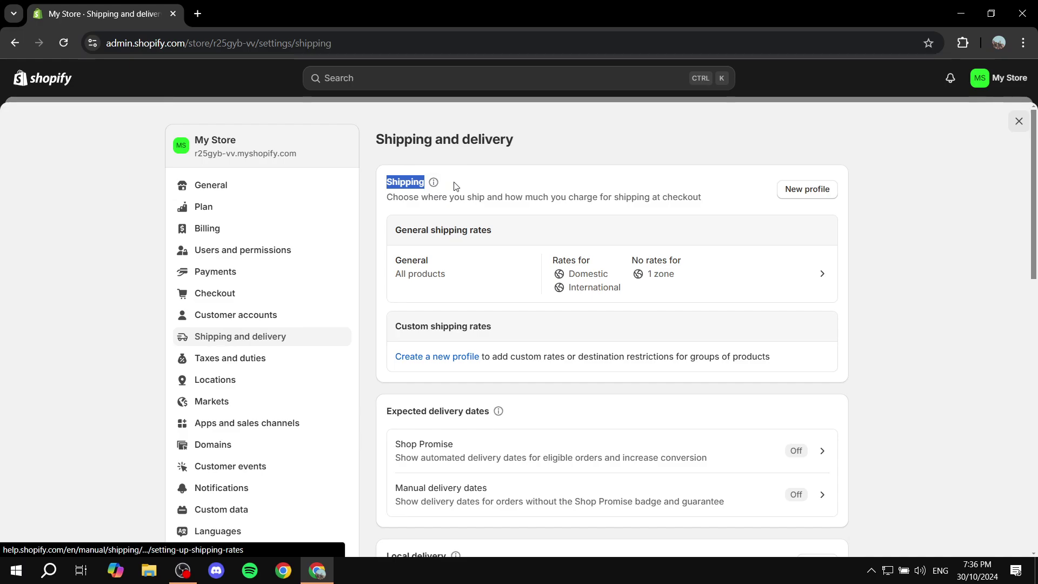
pyautogui.click(676, 202)
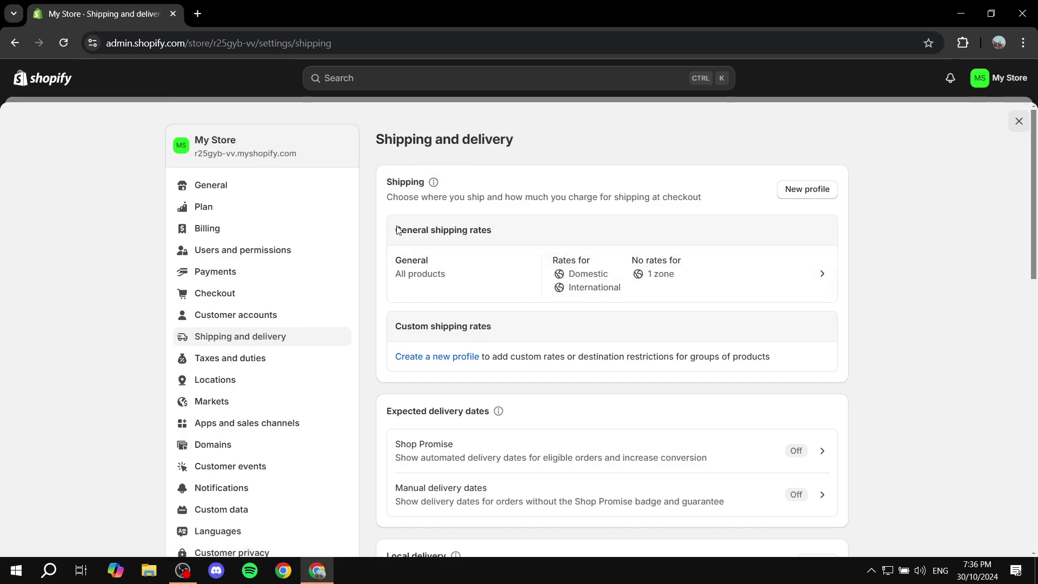
pyautogui.moveTo(389, 229); pyautogui.dragTo(520, 228)
pyautogui.click(571, 226)
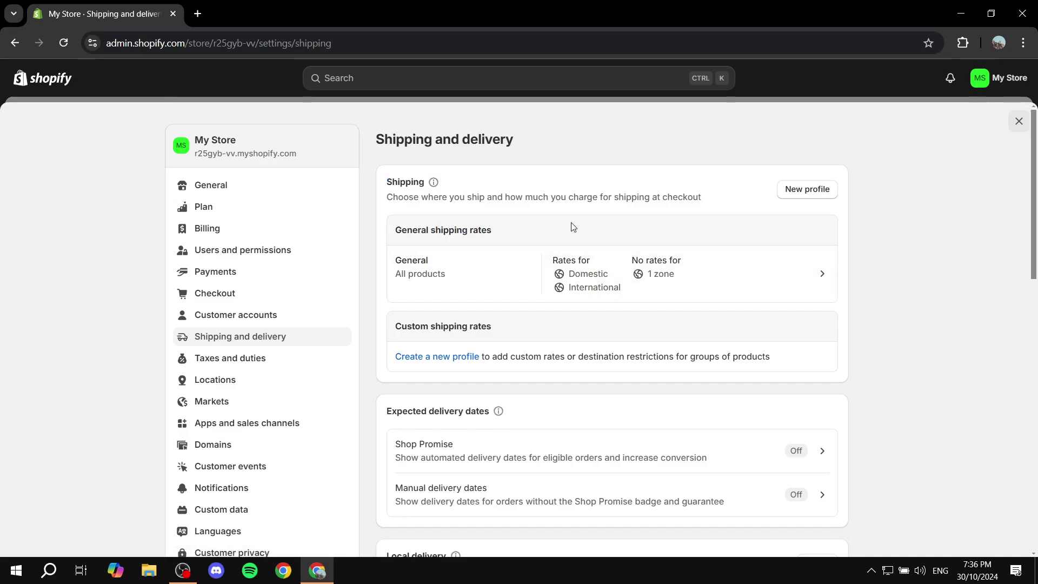
# Open the General shipping profile and scroll down to its shipping zones
pyautogui.click(763, 277)
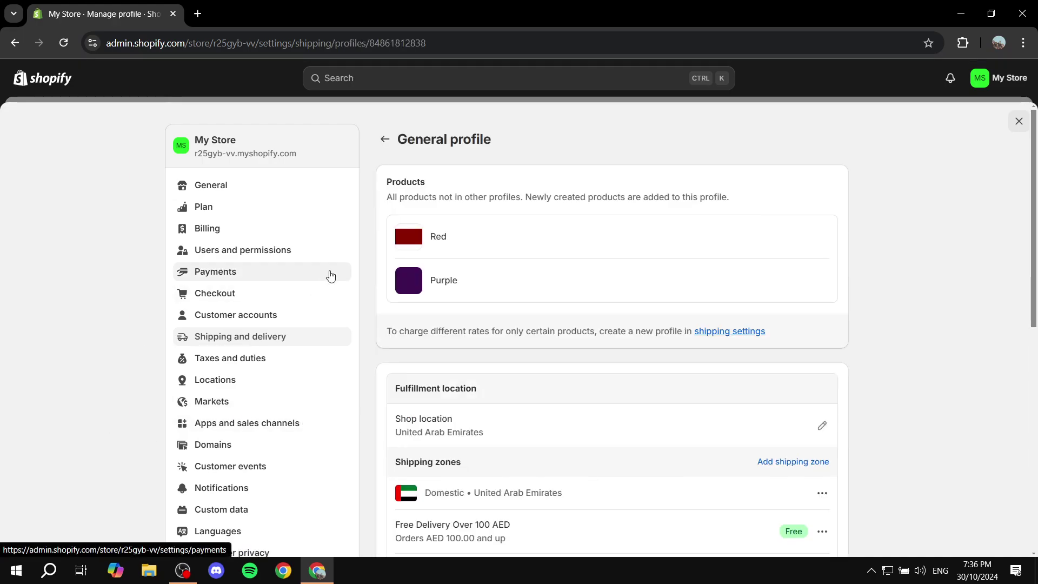
pyautogui.scroll(-1, 433, 289)
pyautogui.scroll(1, 719, 379)
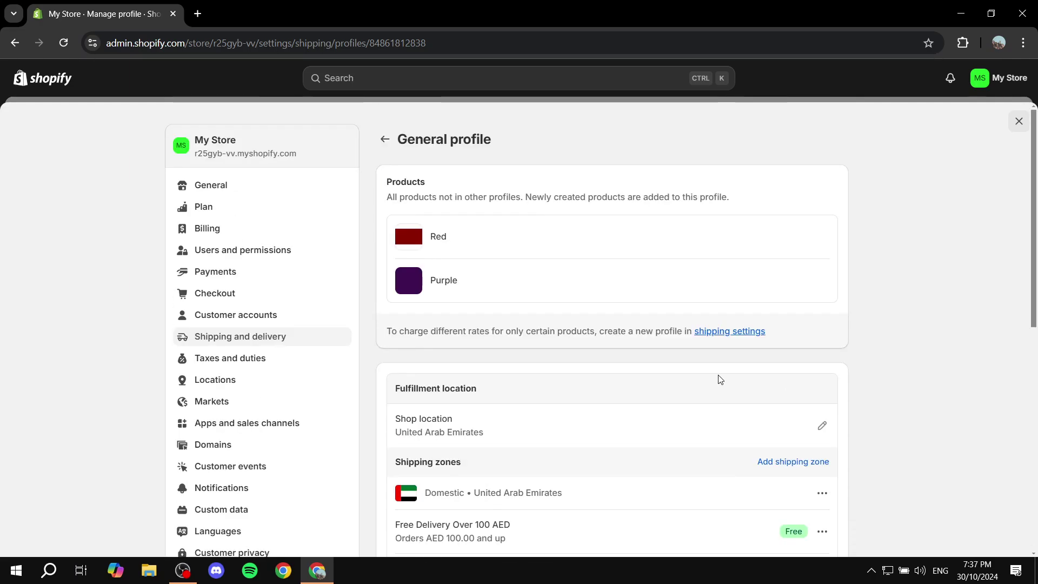
pyautogui.scroll(-3, 569, 413)
# Highlight the International zone's countries, the Domestic UAE zone and its Free Delivery Over 100 AED rate
pyautogui.moveTo(424, 292); pyautogui.dragTo(566, 288)
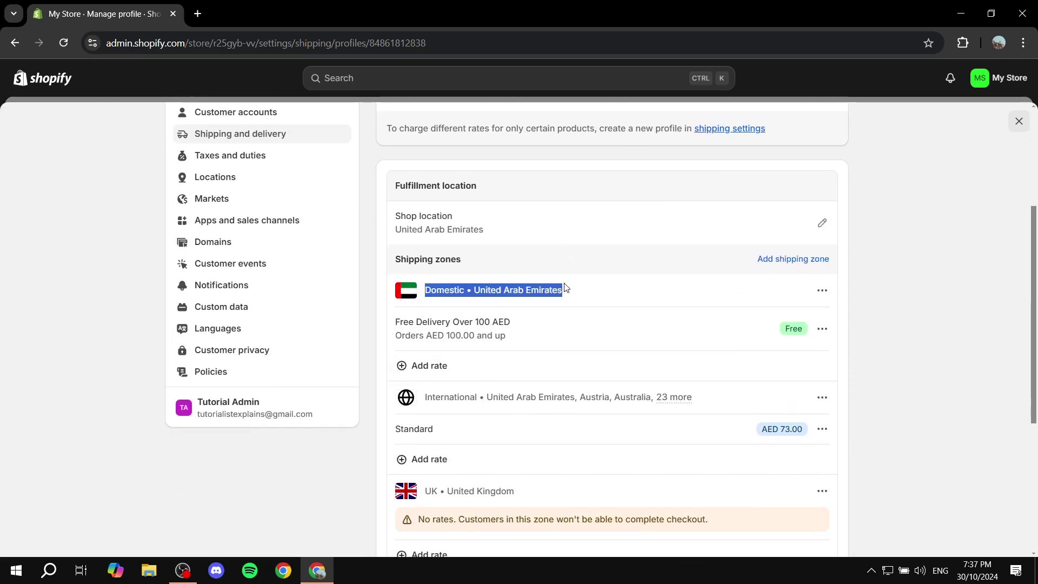
pyautogui.moveTo(425, 396); pyautogui.dragTo(670, 396)
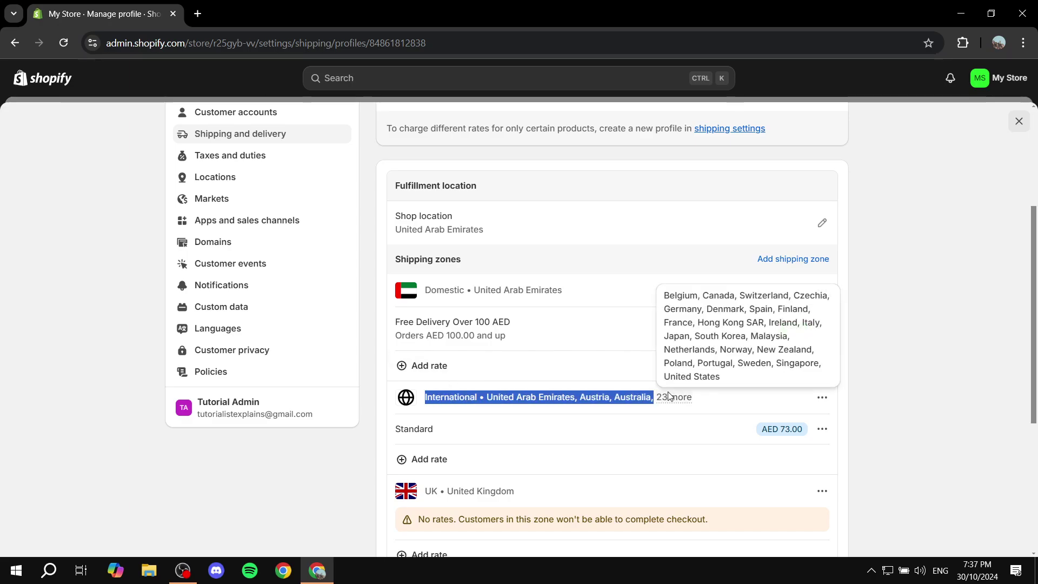
pyautogui.moveTo(426, 292); pyautogui.dragTo(572, 291)
pyautogui.click(571, 292)
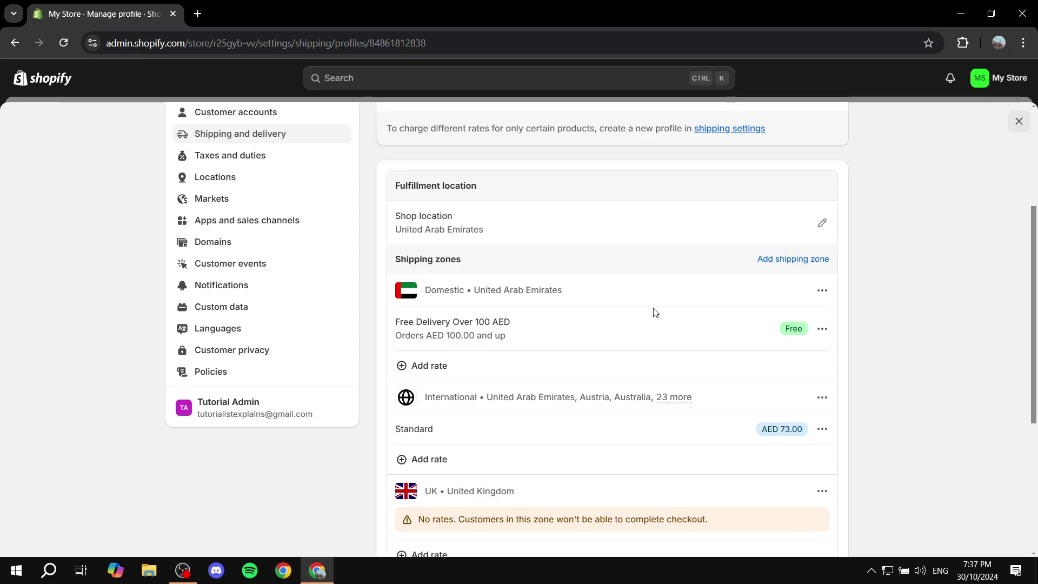
pyautogui.moveTo(576, 290); pyautogui.dragTo(424, 291)
pyautogui.click(644, 286)
pyautogui.moveTo(405, 324); pyautogui.dragTo(560, 324)
pyautogui.click(663, 318)
pyautogui.moveTo(570, 292); pyautogui.dragTo(425, 290)
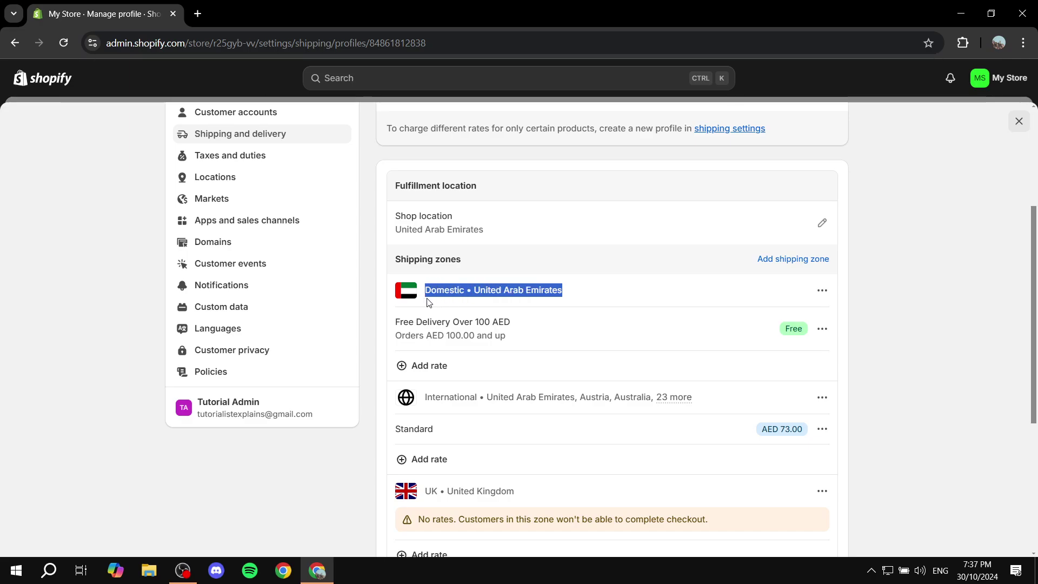
pyautogui.click(439, 305)
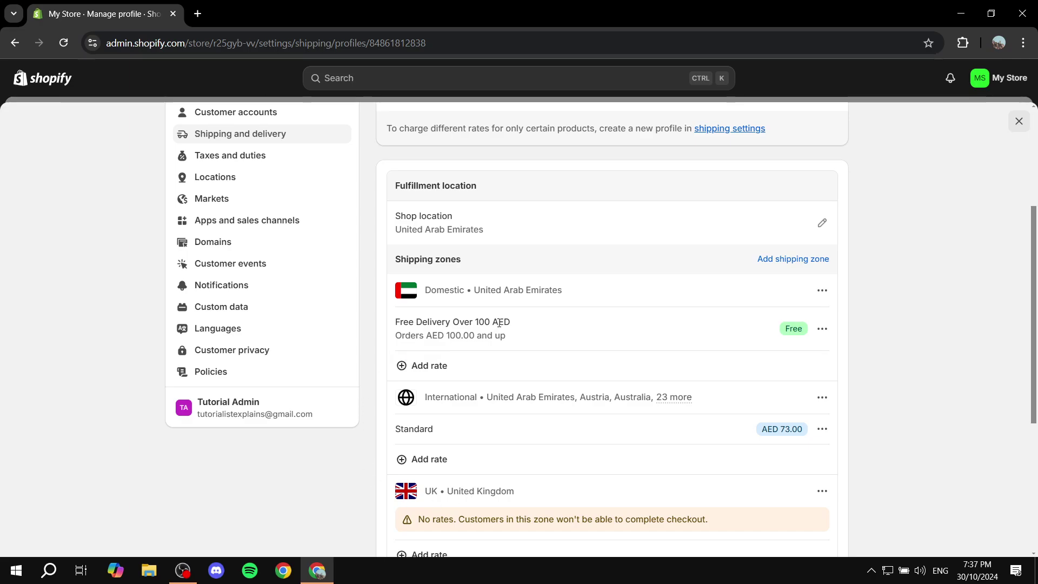
pyautogui.moveTo(426, 290); pyautogui.dragTo(593, 291)
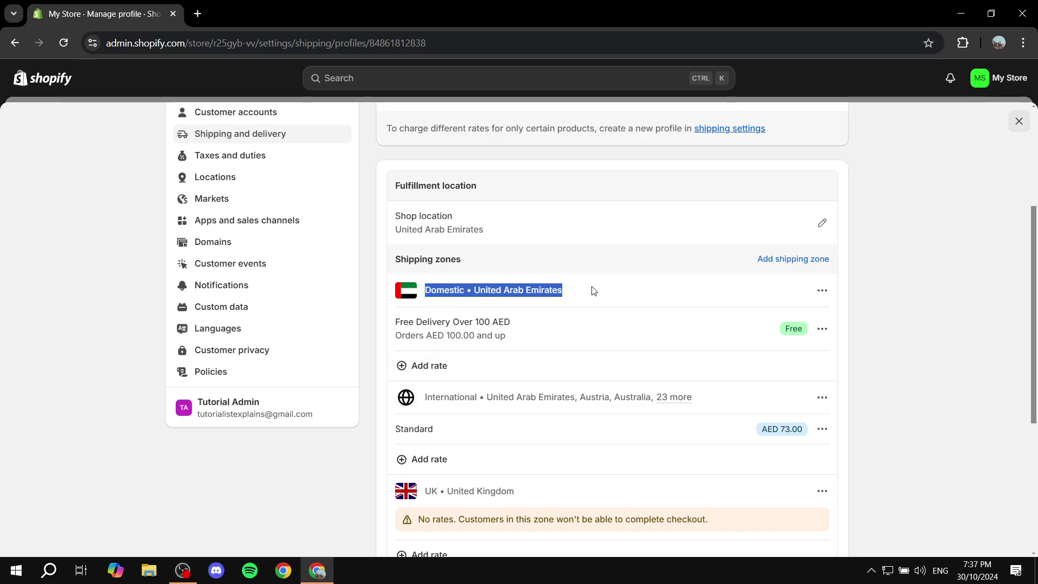
pyautogui.click(593, 291)
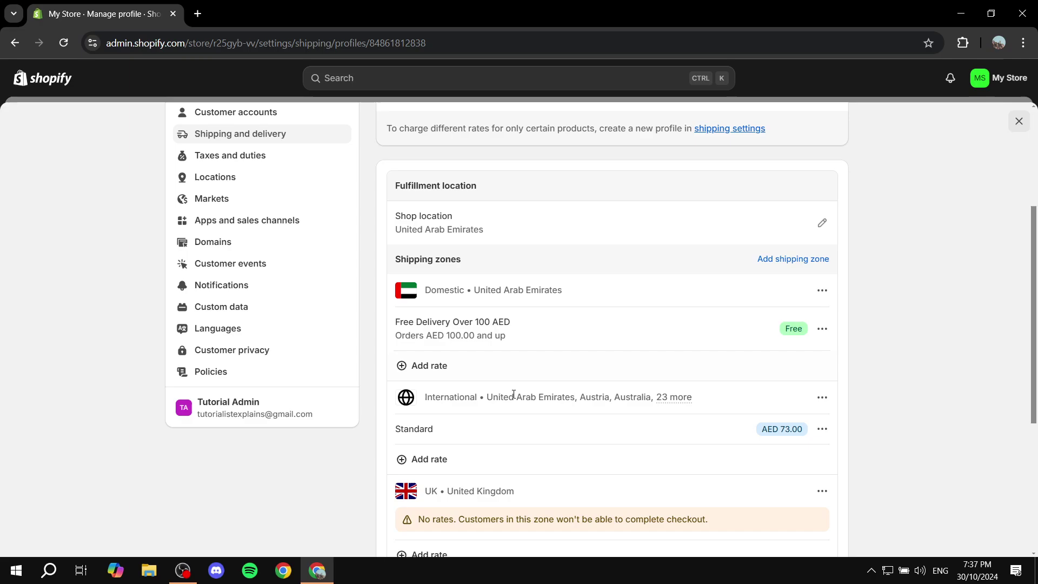
# Add a rate to the Domestic zone with rate type 'Use carrier or app to calculate rates'
pyautogui.click(436, 372)
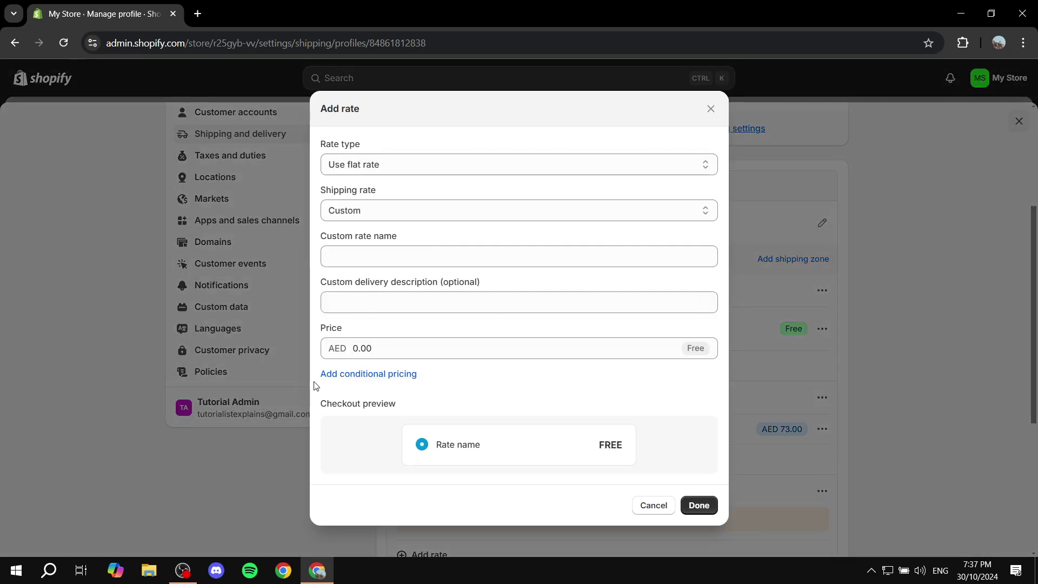
pyautogui.click(490, 171)
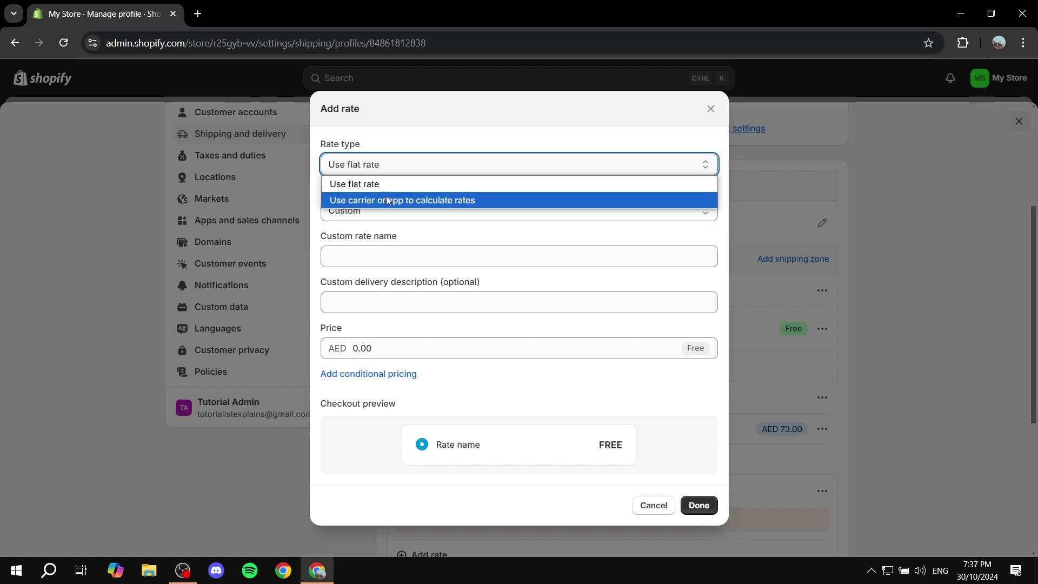
pyautogui.click(479, 199)
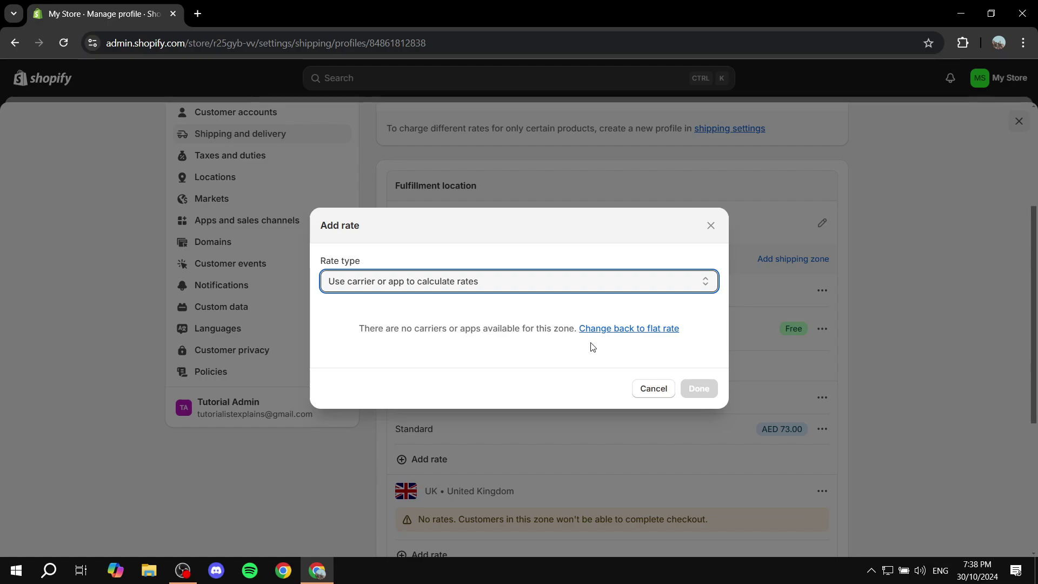
# Discard the carrier-calculated rate and start a fresh rate for the Domestic zone
pyautogui.click(660, 389)
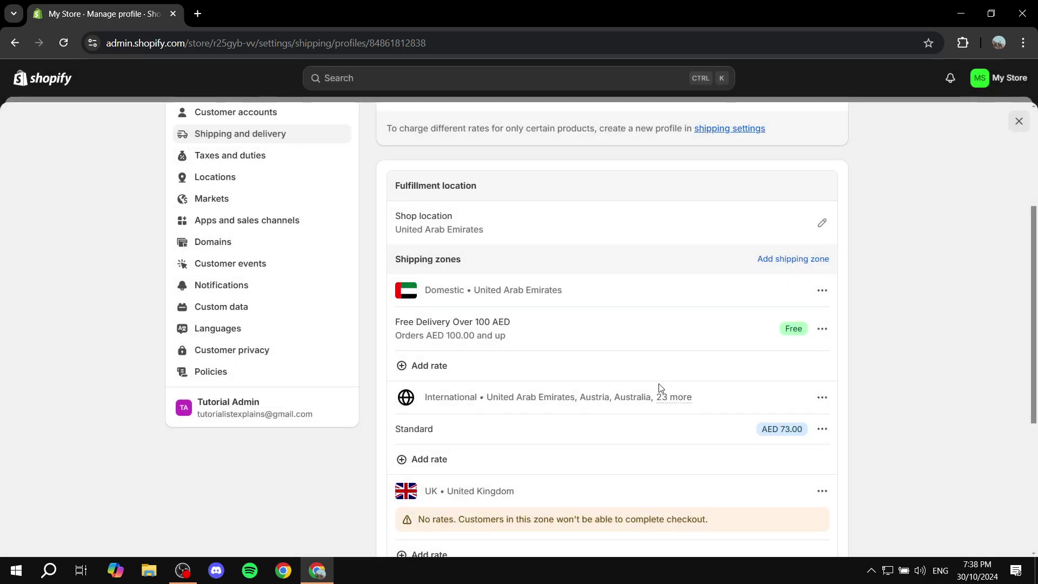
pyautogui.click(826, 292)
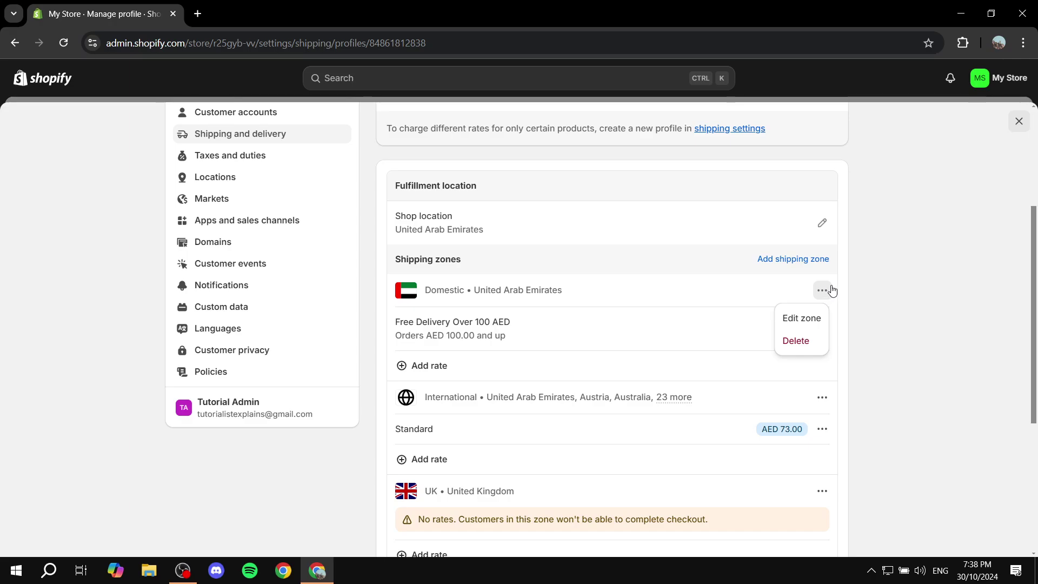
pyautogui.click(906, 308)
pyautogui.click(528, 378)
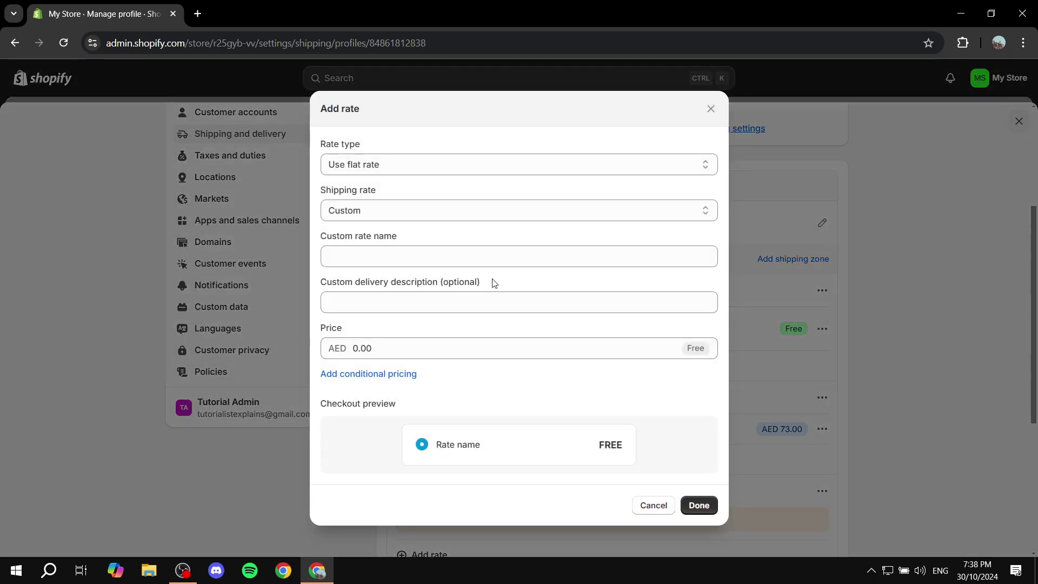
pyautogui.moveTo(319, 142); pyautogui.dragTo(378, 143)
pyautogui.click(378, 143)
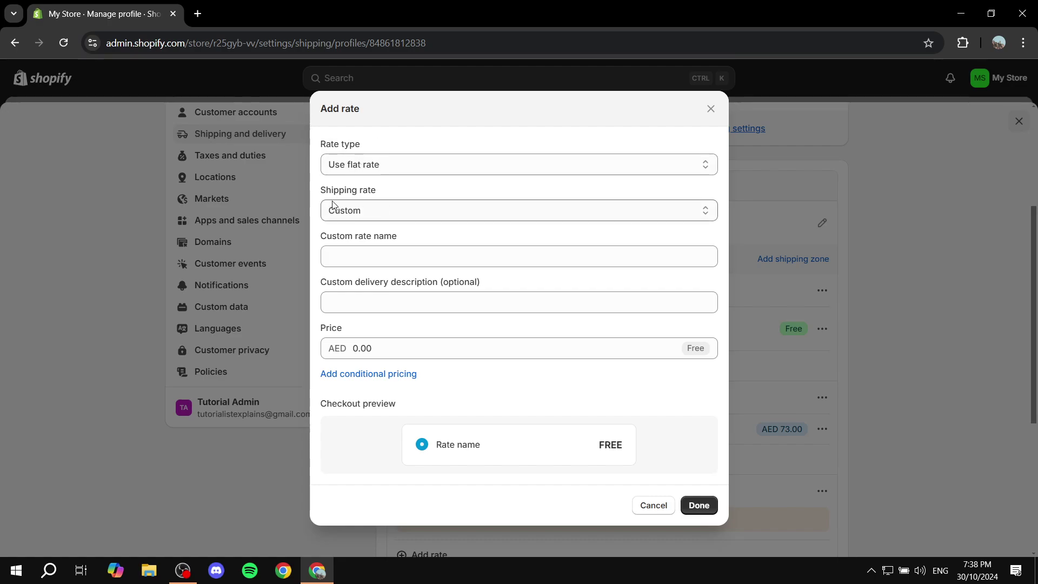
pyautogui.moveTo(319, 190); pyautogui.dragTo(402, 188)
pyautogui.click(402, 188)
# Name the custom flat rate 'Test' and set its price to AED 30
pyautogui.click(443, 247)
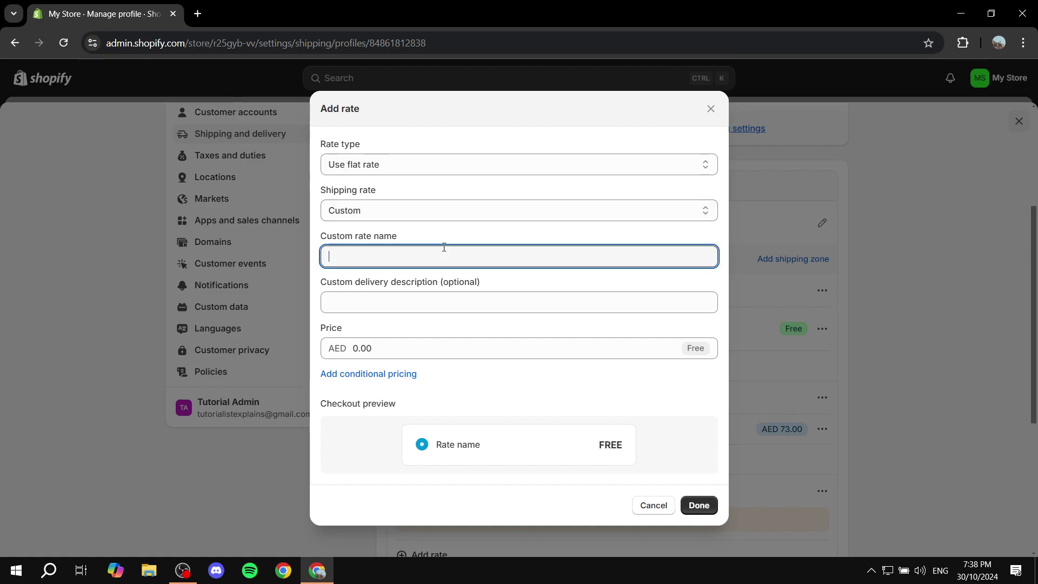
pyautogui.write('Test')
pyautogui.moveTo(320, 281); pyautogui.dragTo(519, 283)
pyautogui.click(519, 283)
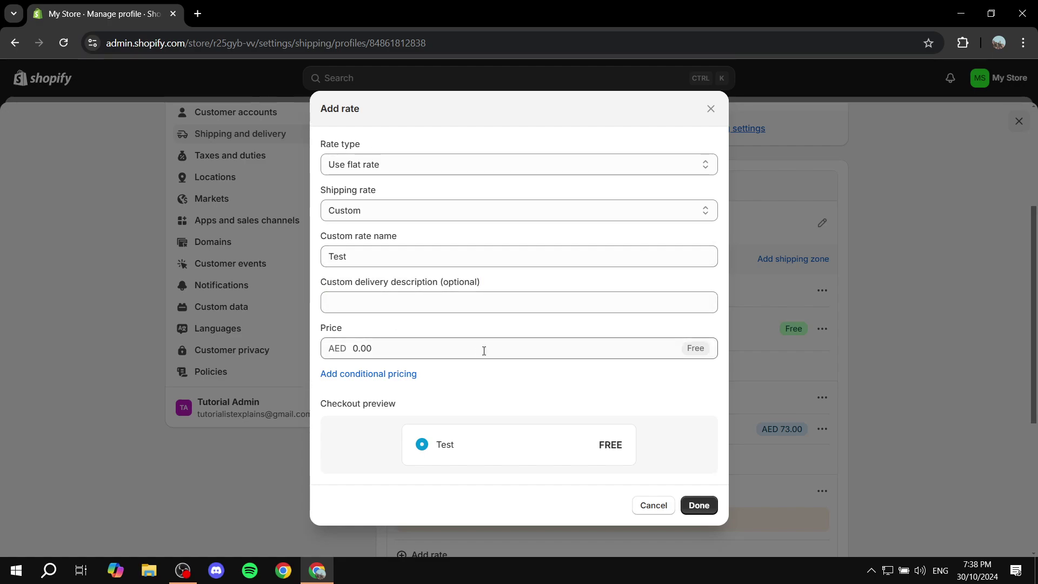
pyautogui.click(436, 350)
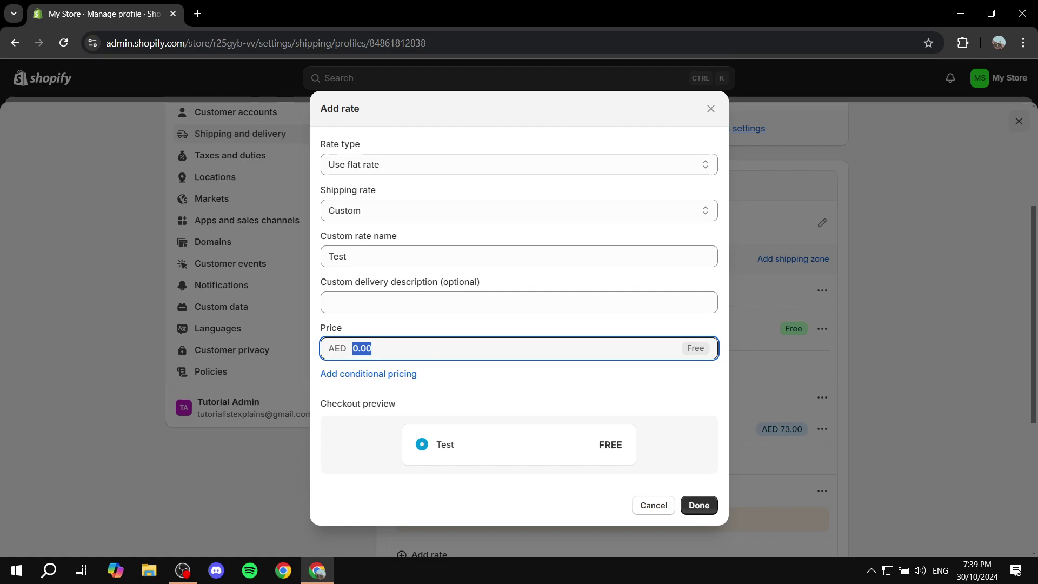
pyautogui.write('30')
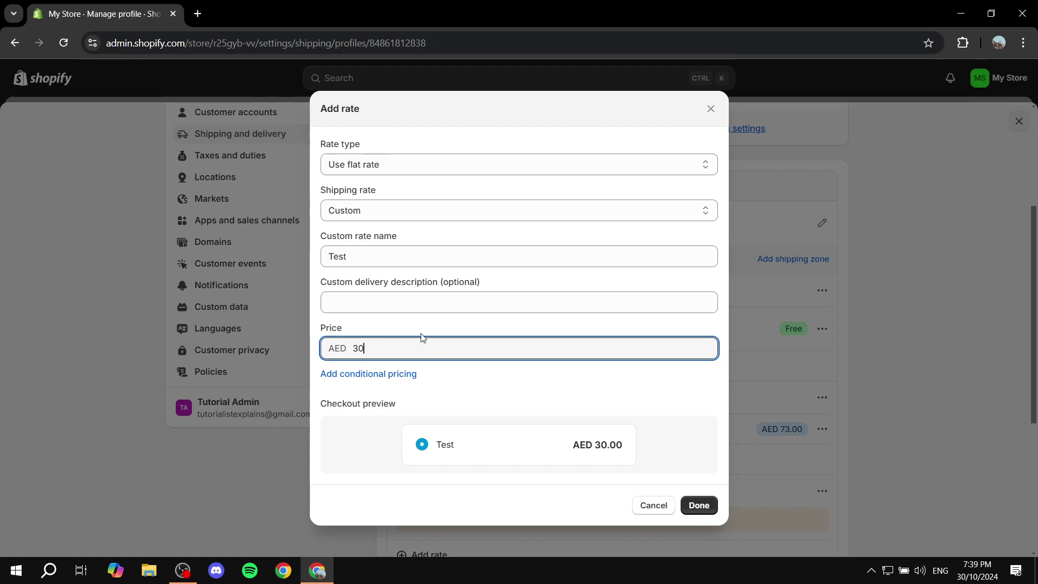
# Change the Test rate's price to AED 40, add weight-based conditional pricing, and finish the rate
pyautogui.click(537, 391)
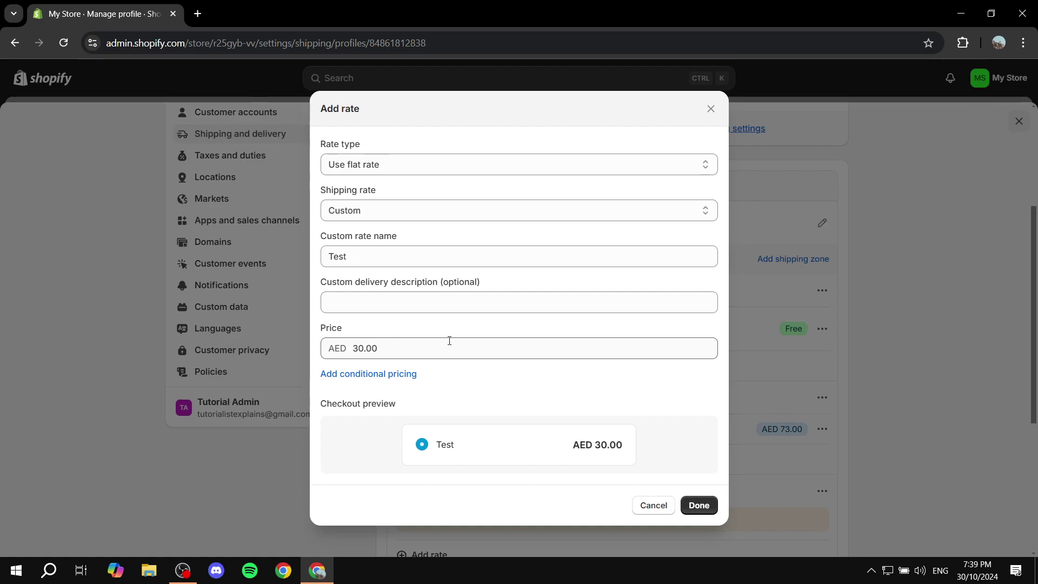
pyautogui.moveTo(382, 349); pyautogui.dragTo(373, 346)
pyautogui.write('40')
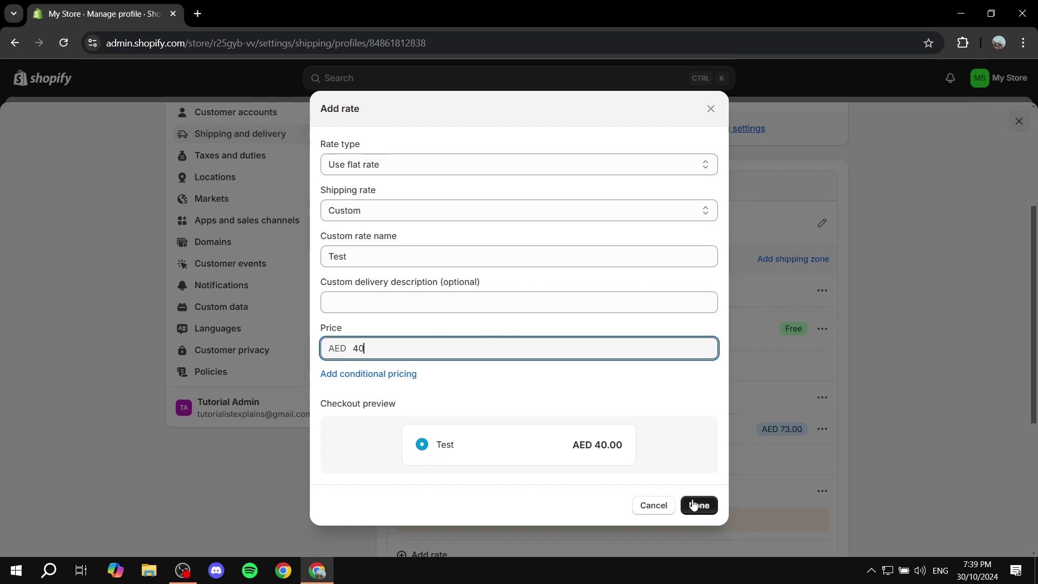
pyautogui.click(403, 375)
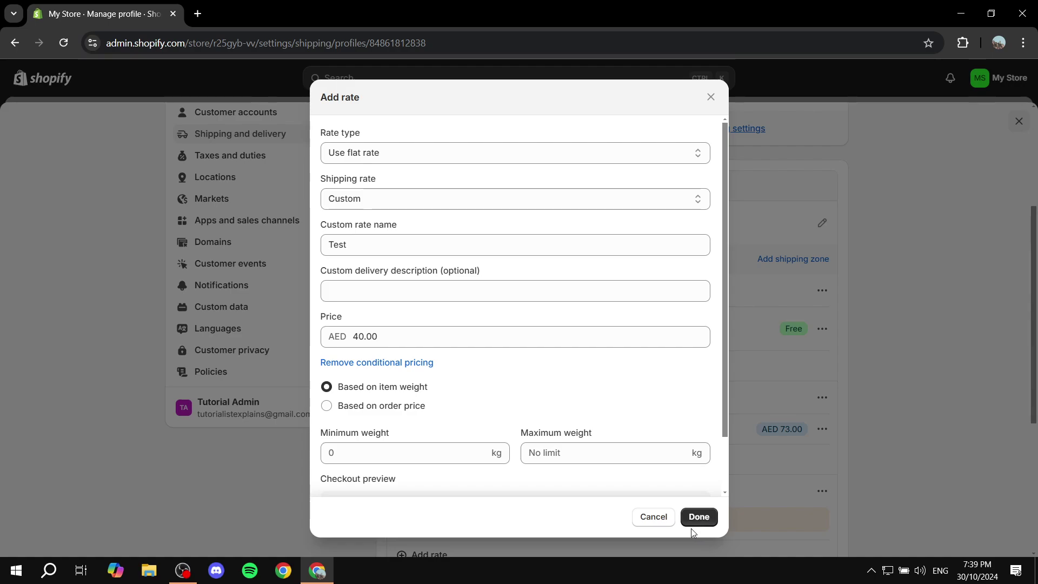
pyautogui.click(395, 340)
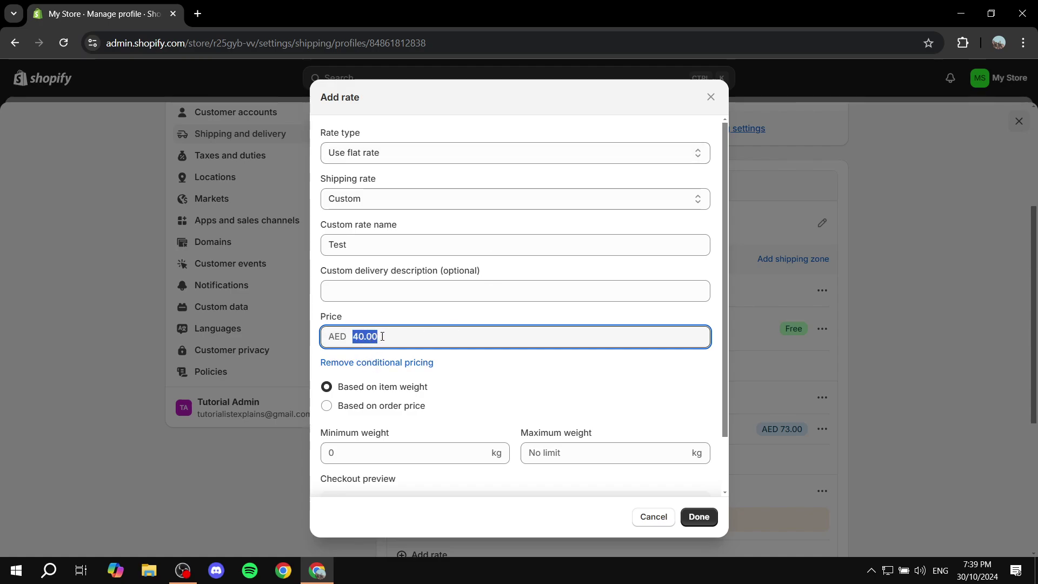
pyautogui.click(692, 516)
pyautogui.scroll(-1, 452, 424)
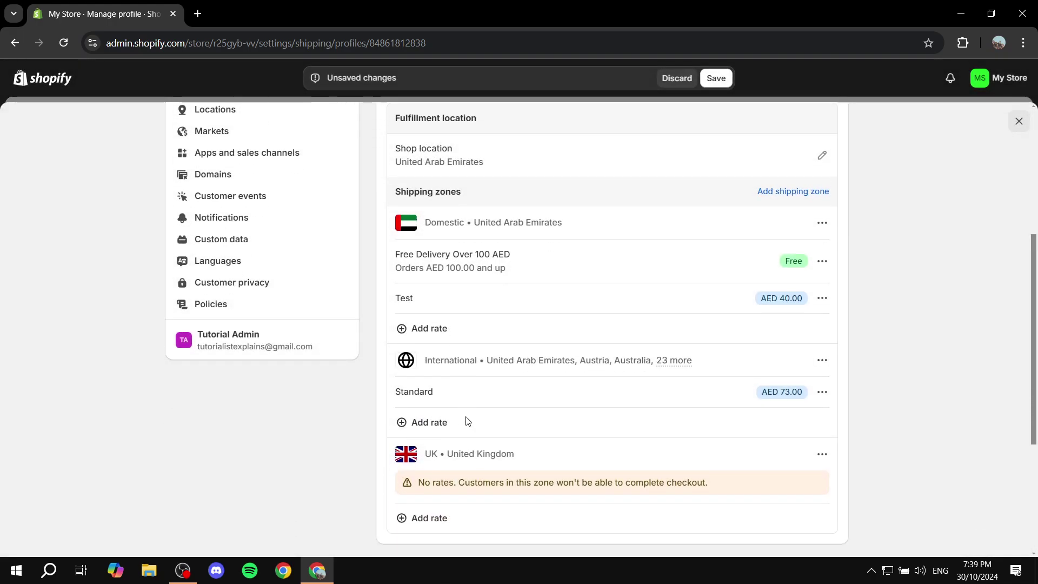
pyautogui.click(430, 330)
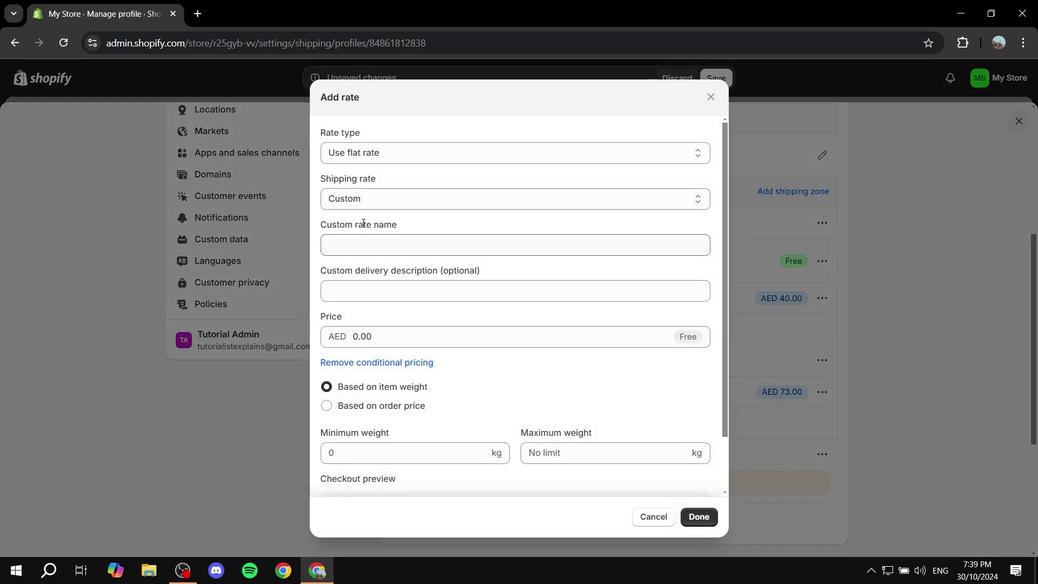
pyautogui.click(378, 152)
pyautogui.click(427, 189)
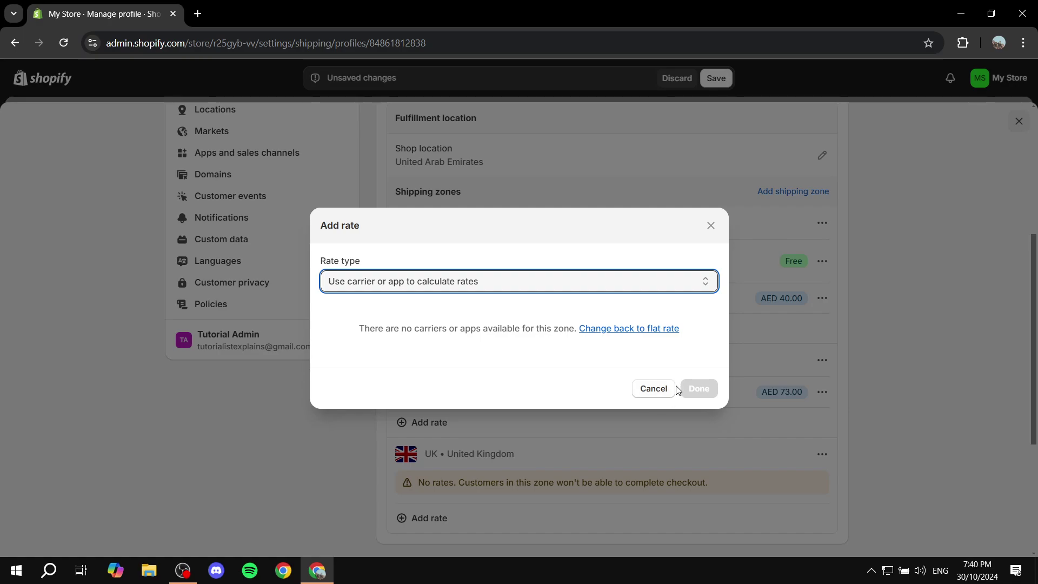
pyautogui.click(654, 390)
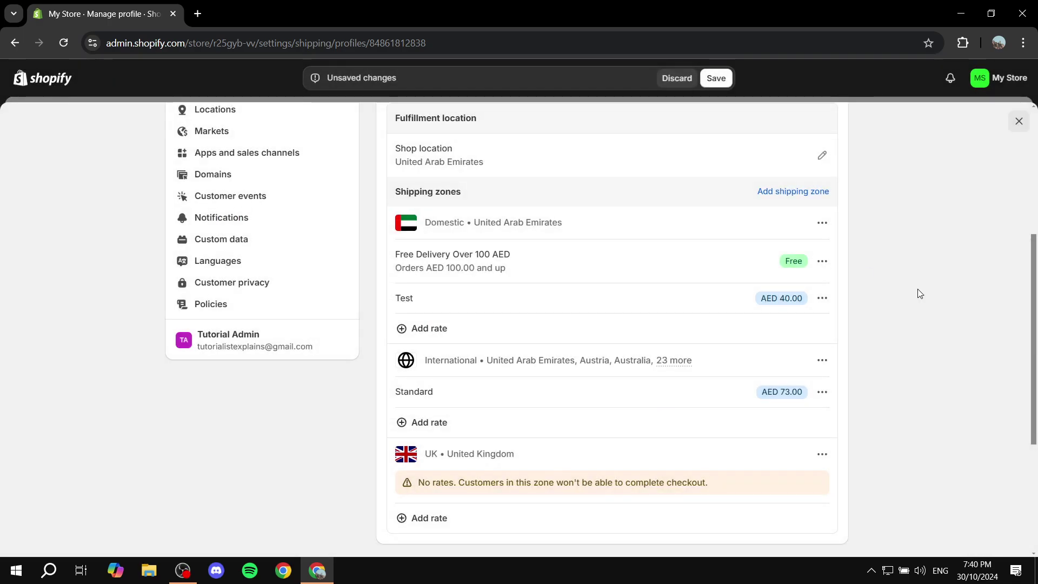
pyautogui.click(446, 520)
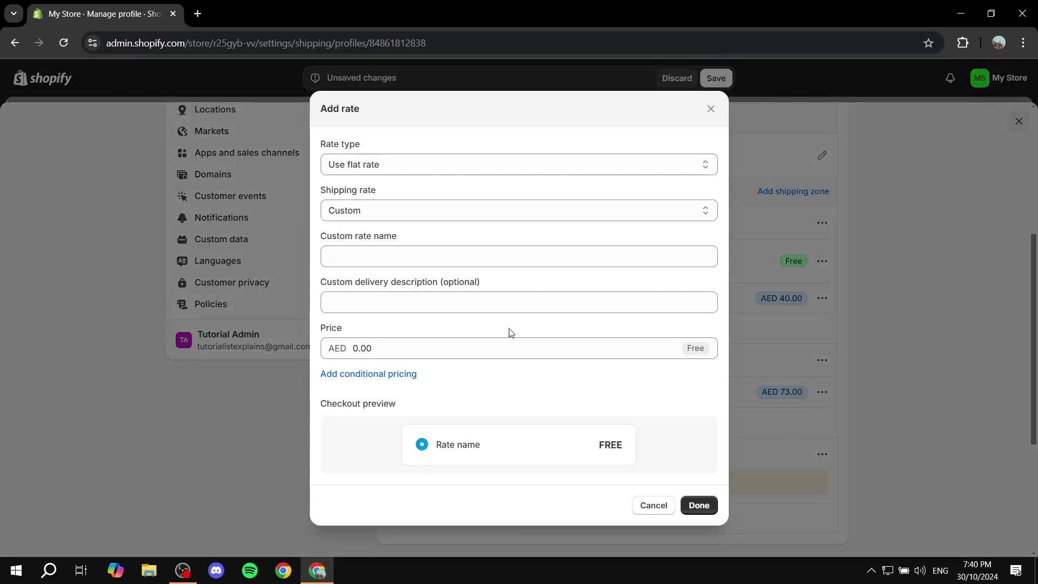
pyautogui.click(424, 160)
pyautogui.click(419, 198)
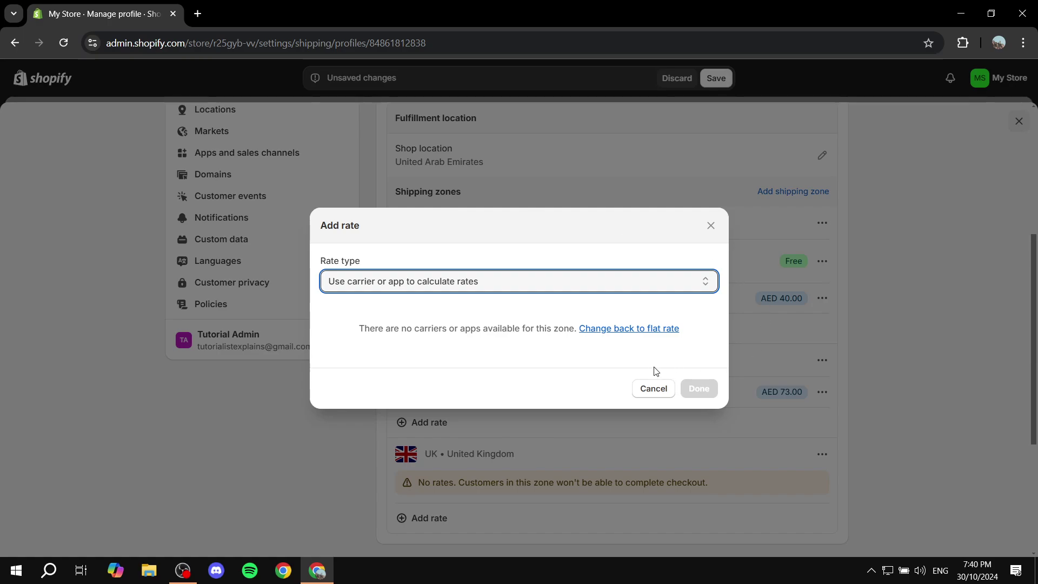
pyautogui.click(651, 390)
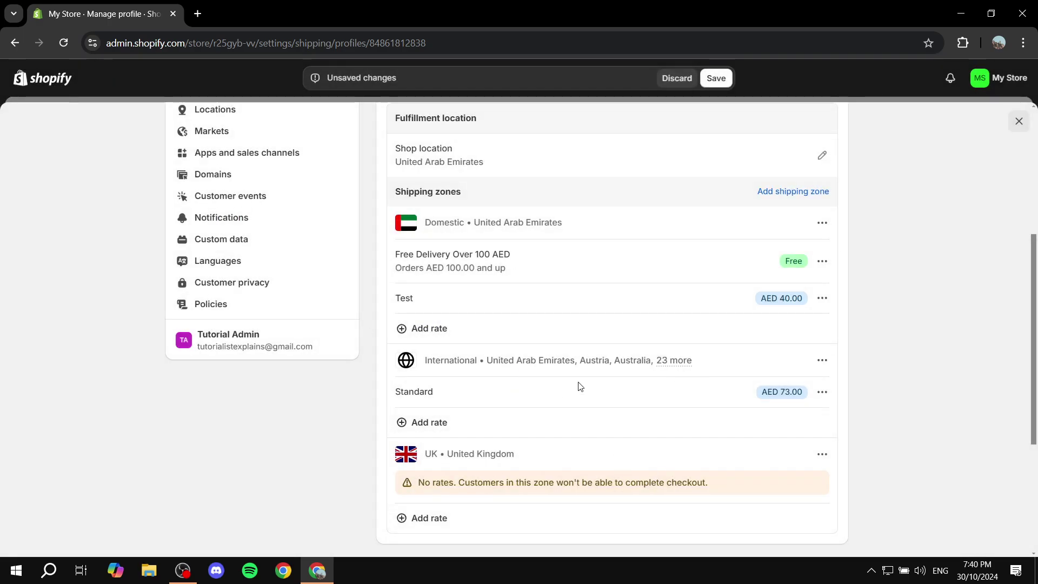